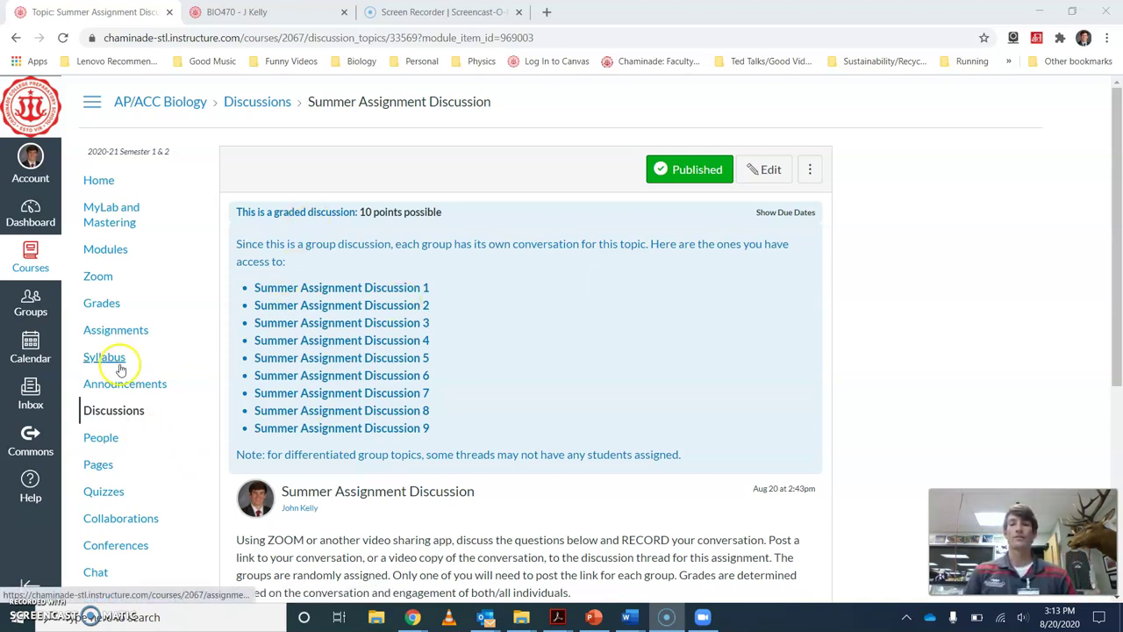
# Switch to Zoom and set up a new scheduled meeting with the topic "Summer Assignment Meeting - Group 11"
pyautogui.scroll(-2, 124, 369)
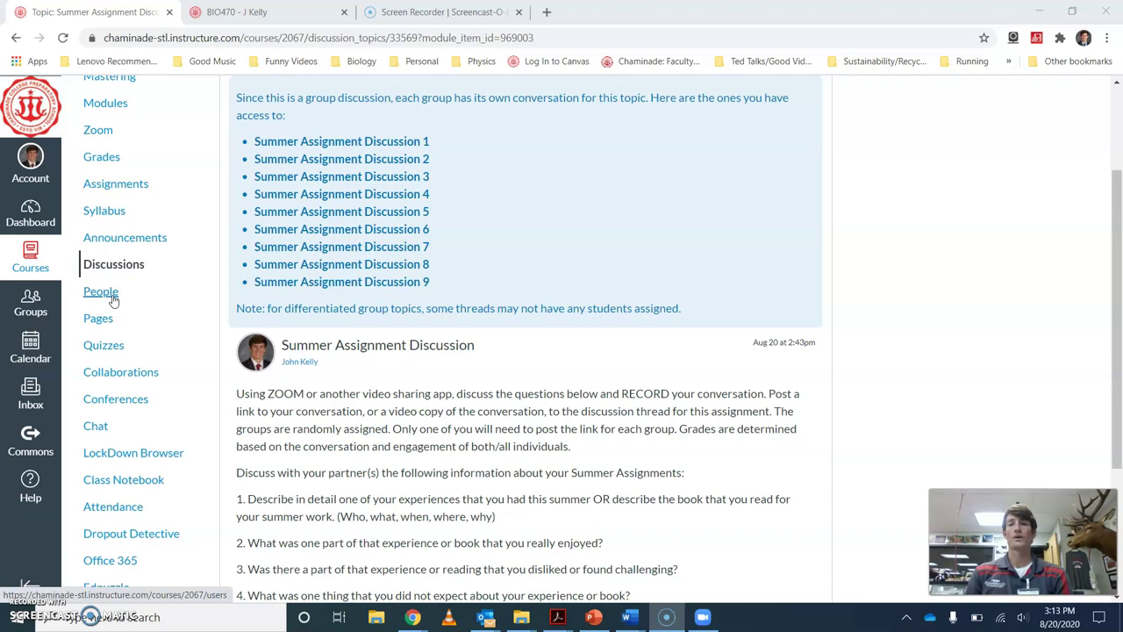
pyautogui.scroll(-2, 376, 381)
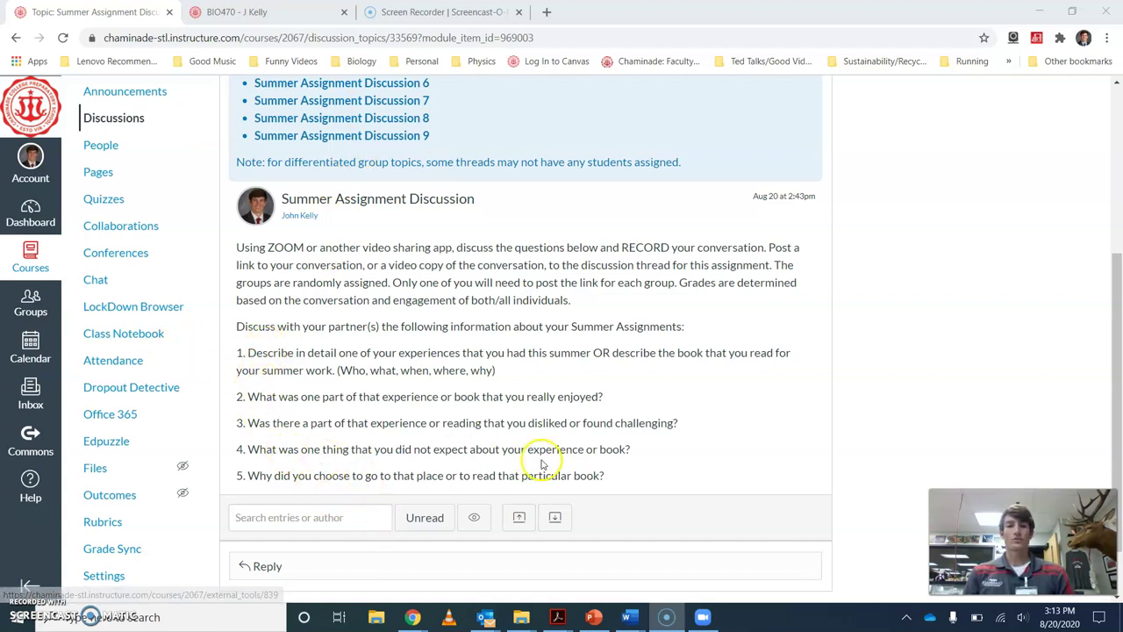
pyautogui.click(702, 616)
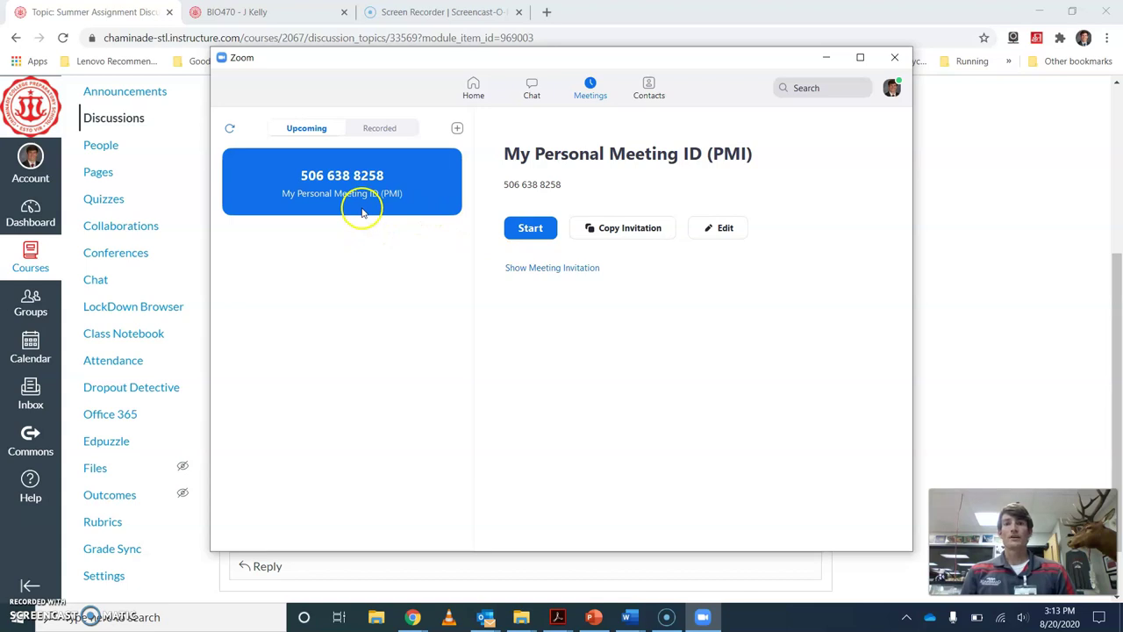
pyautogui.click(457, 129)
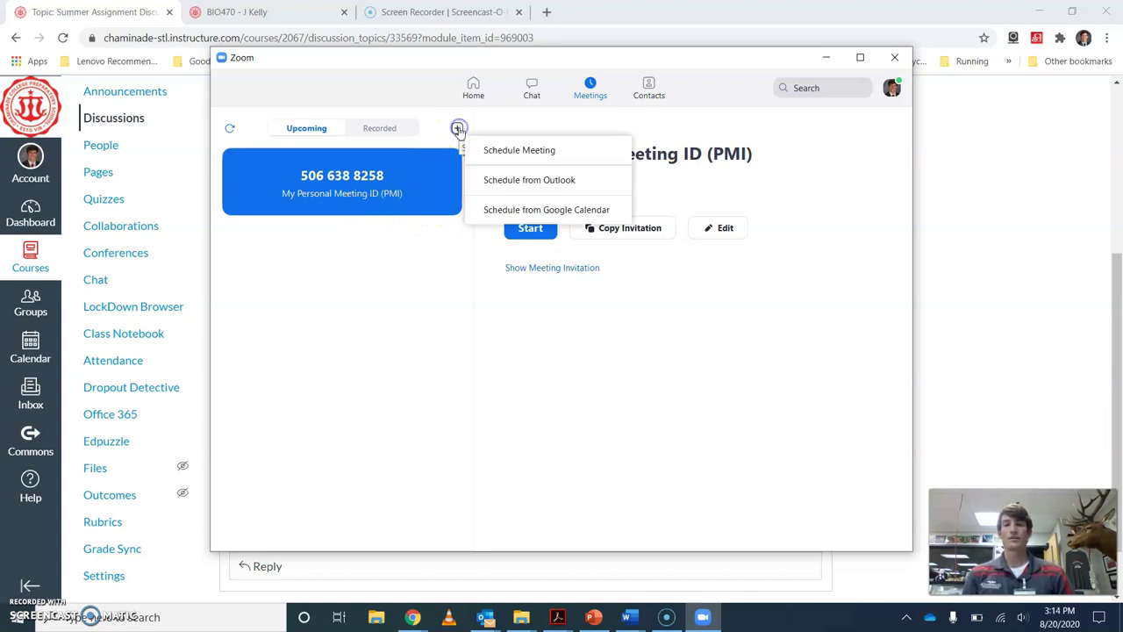
pyautogui.click(509, 150)
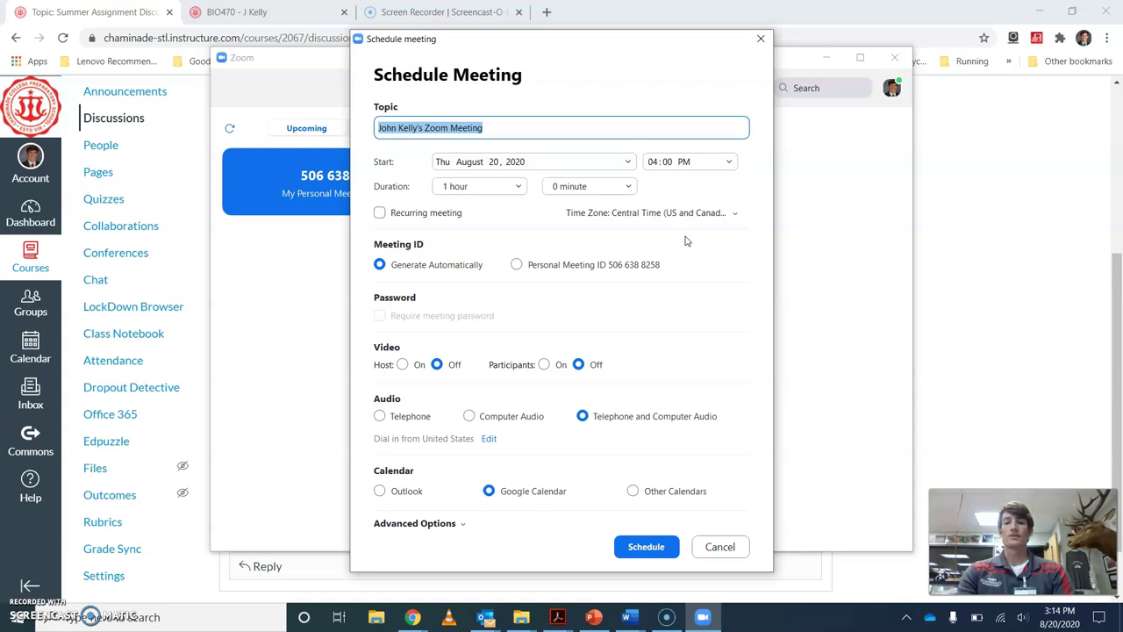
pyautogui.write('Su')
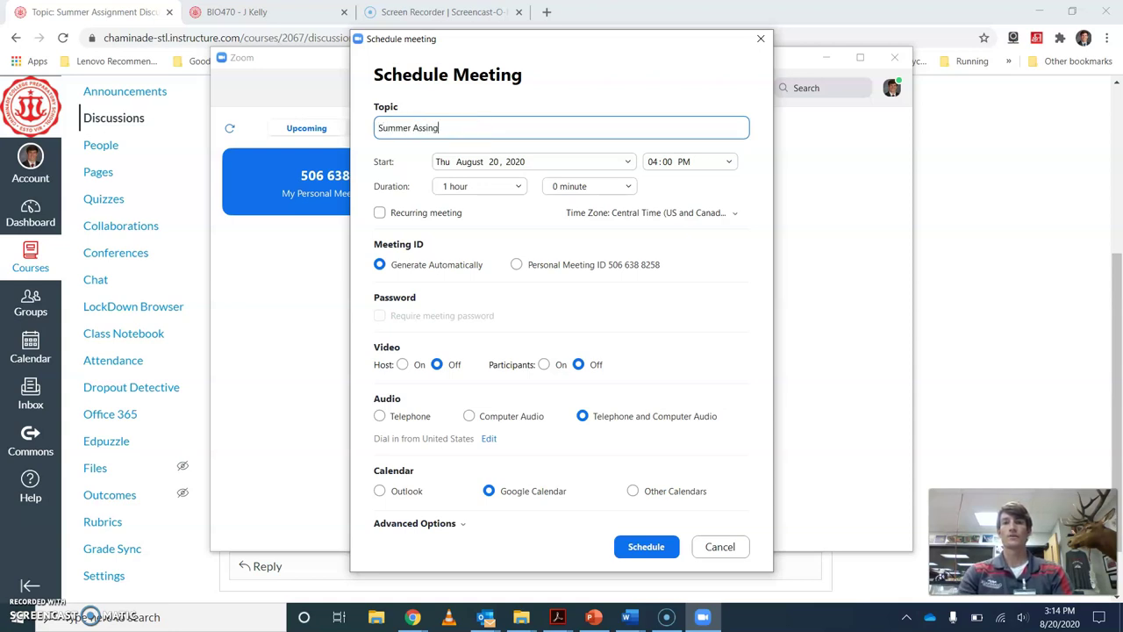
pyautogui.write('mmer Assignment Meeting - Group 11')
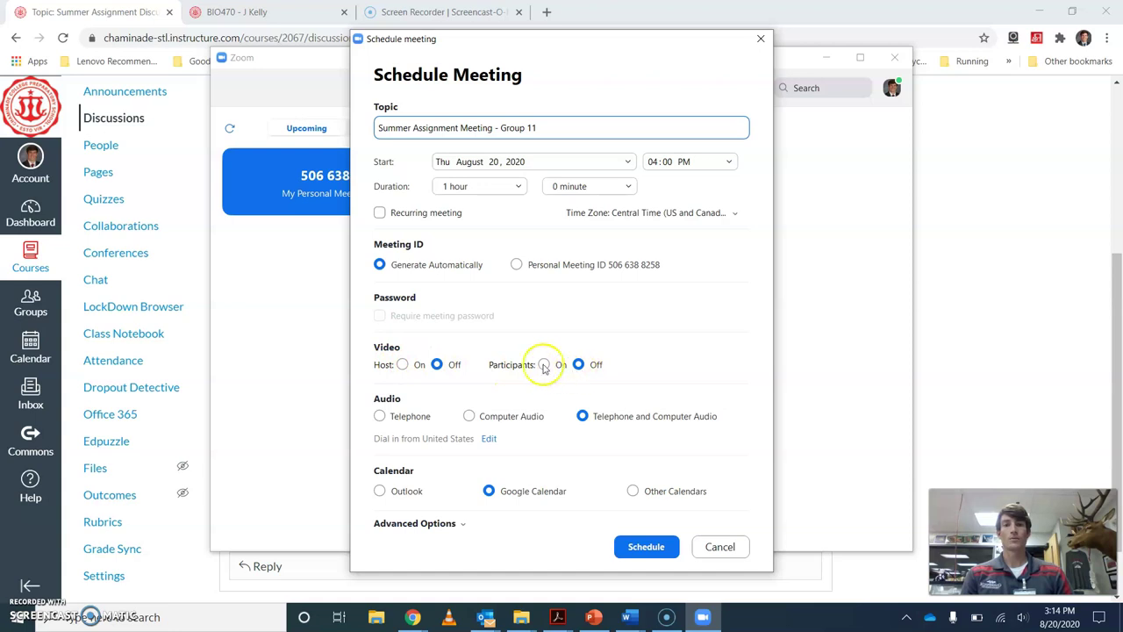
# Turn on video for host and participants and schedule the meeting through Google Calendar, allowing Zoom access to the school account
pyautogui.click(404, 365)
pyautogui.click(543, 366)
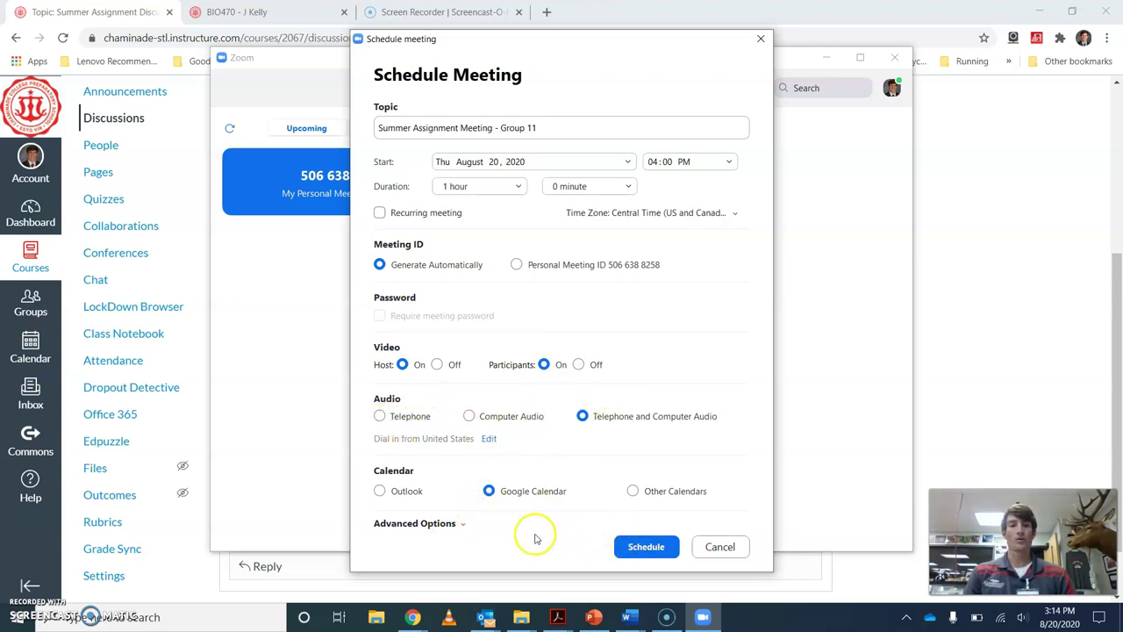
pyautogui.click(647, 547)
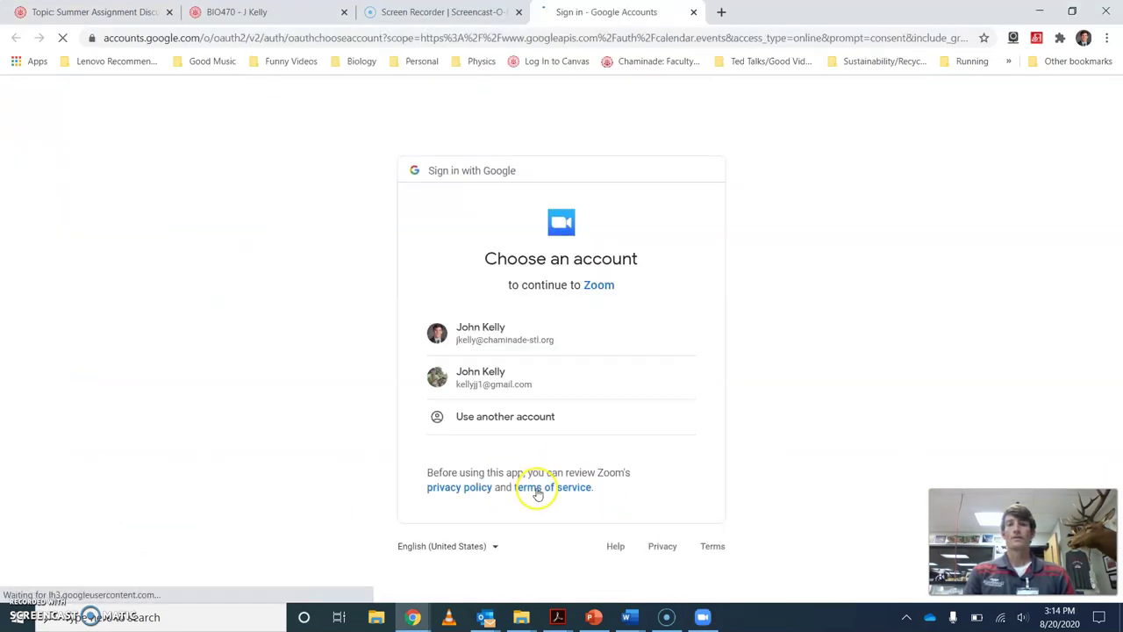
pyautogui.click(545, 331)
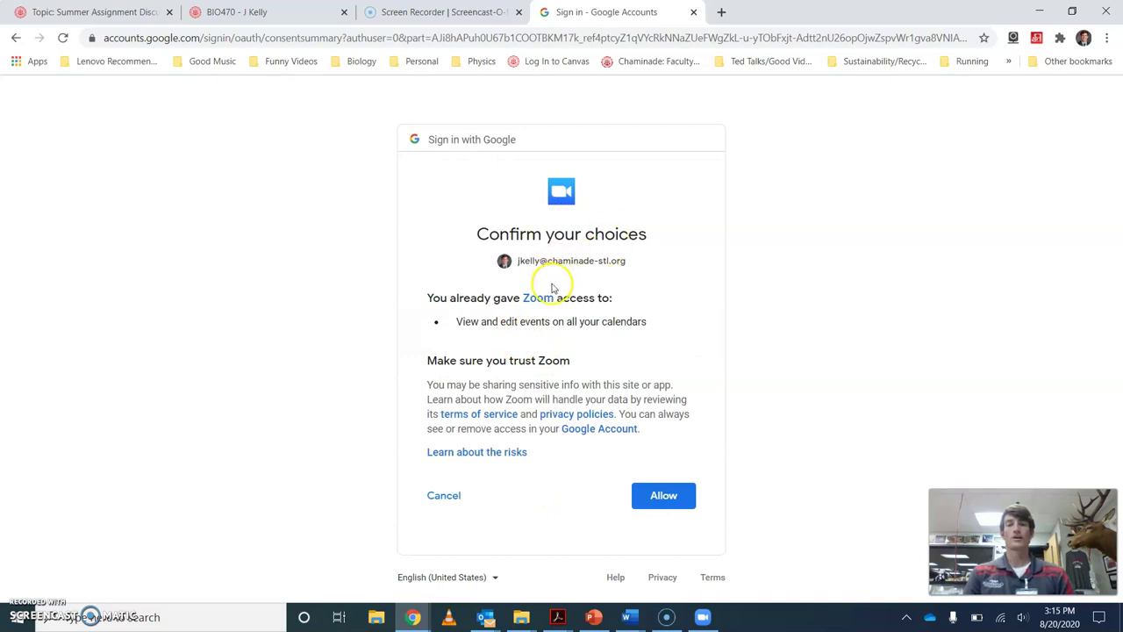
pyautogui.click(662, 500)
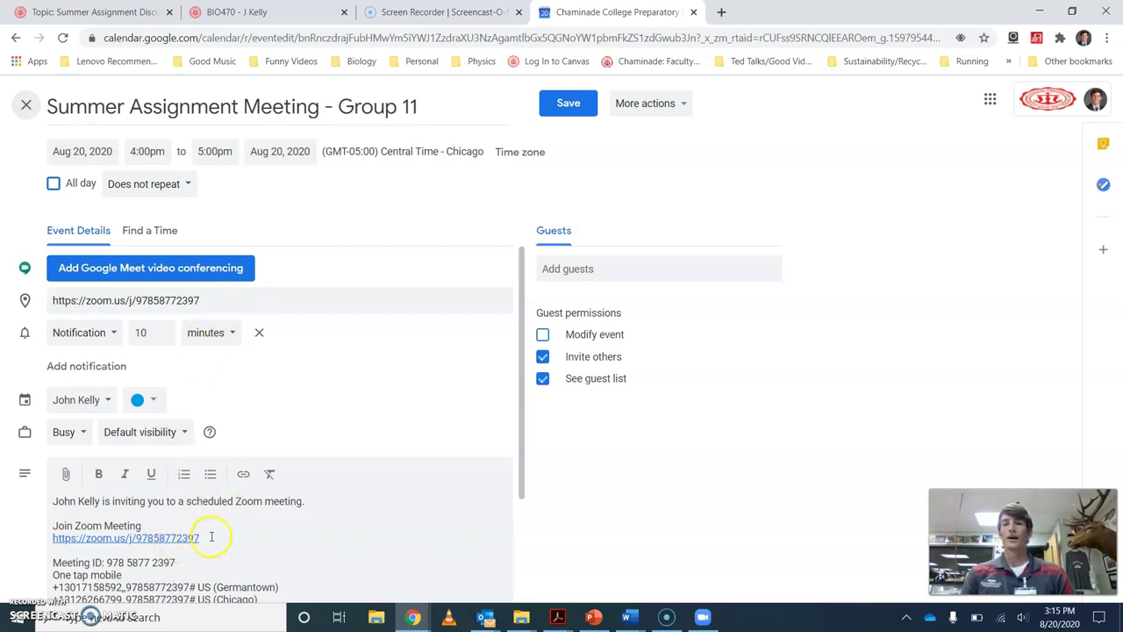
# Copy the Zoom meeting link from the event description and save the calendar event
pyautogui.moveTo(221, 534); pyautogui.dragTo(53, 538)
pyautogui.hotkey('ctrl', 'c')
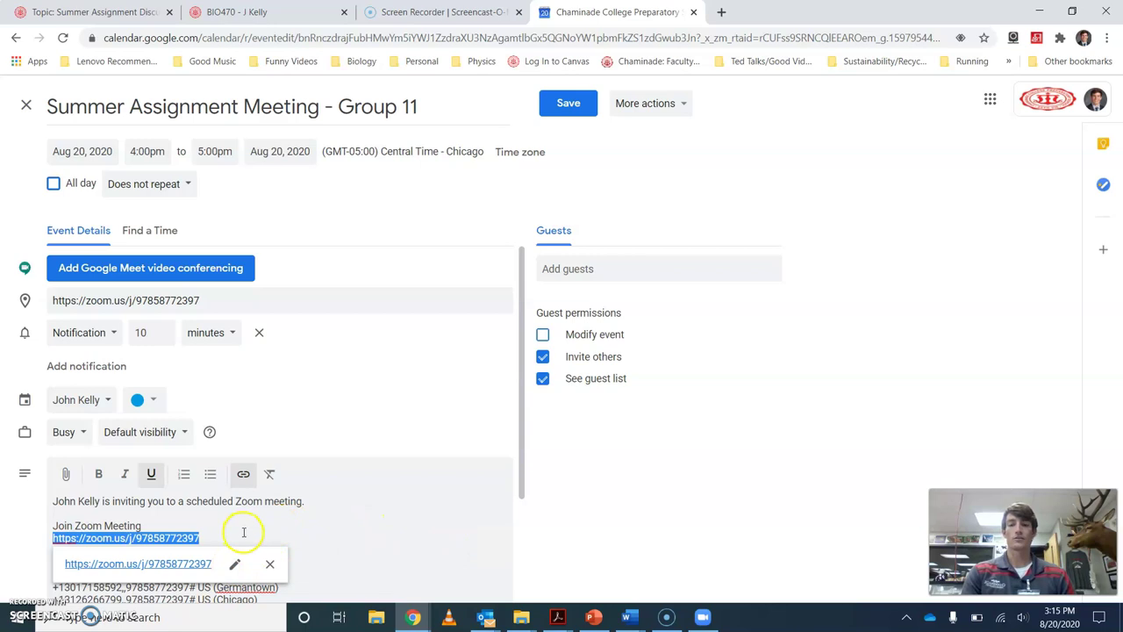
pyautogui.click(317, 536)
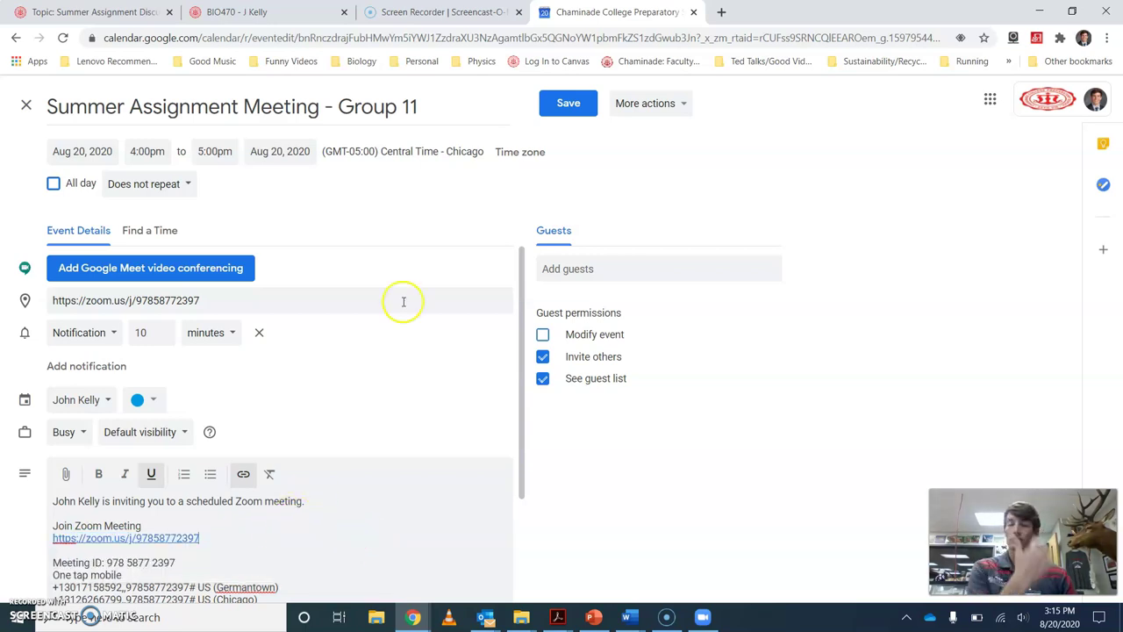
pyautogui.click(568, 103)
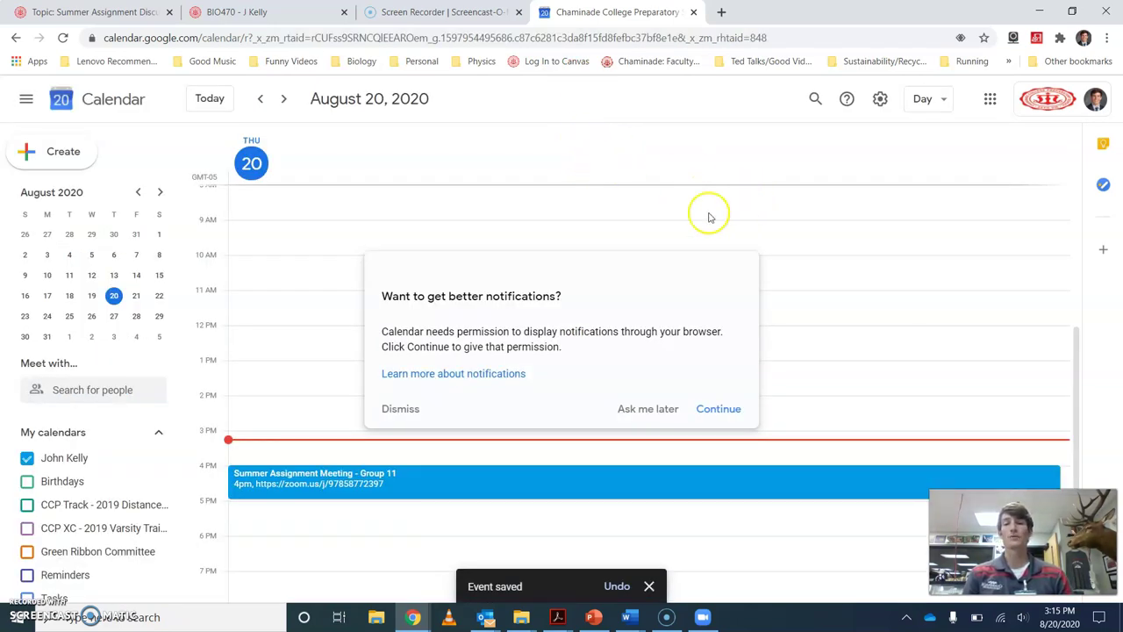
# Switch to the Outlook inbox and create a new email addressed to the sender's own account
pyautogui.moveTo(484, 619)
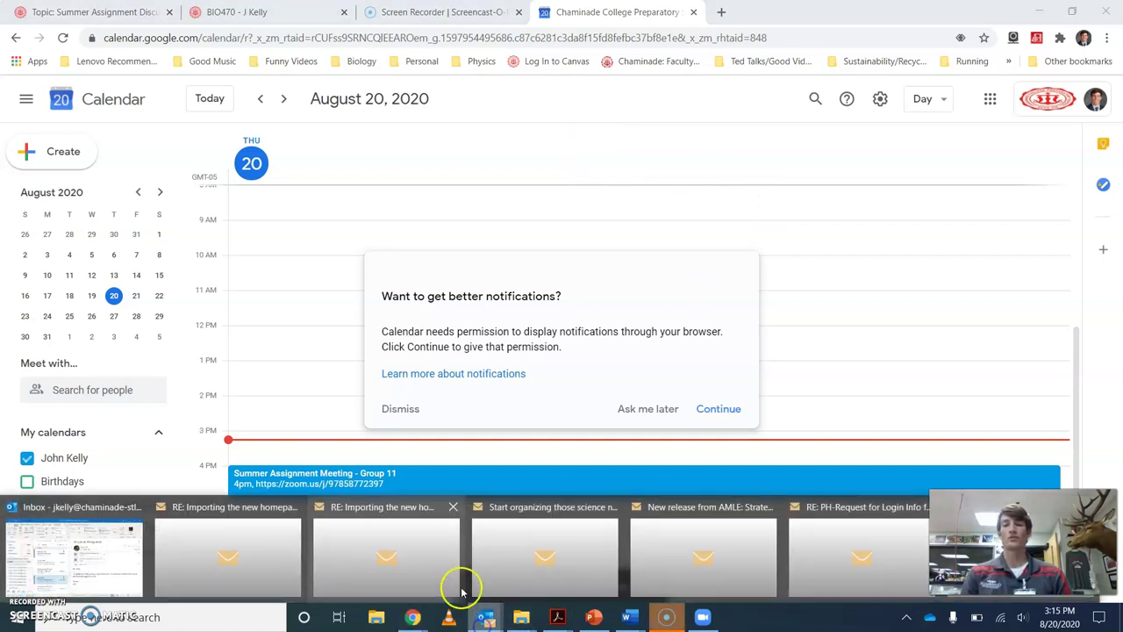
pyautogui.click(106, 551)
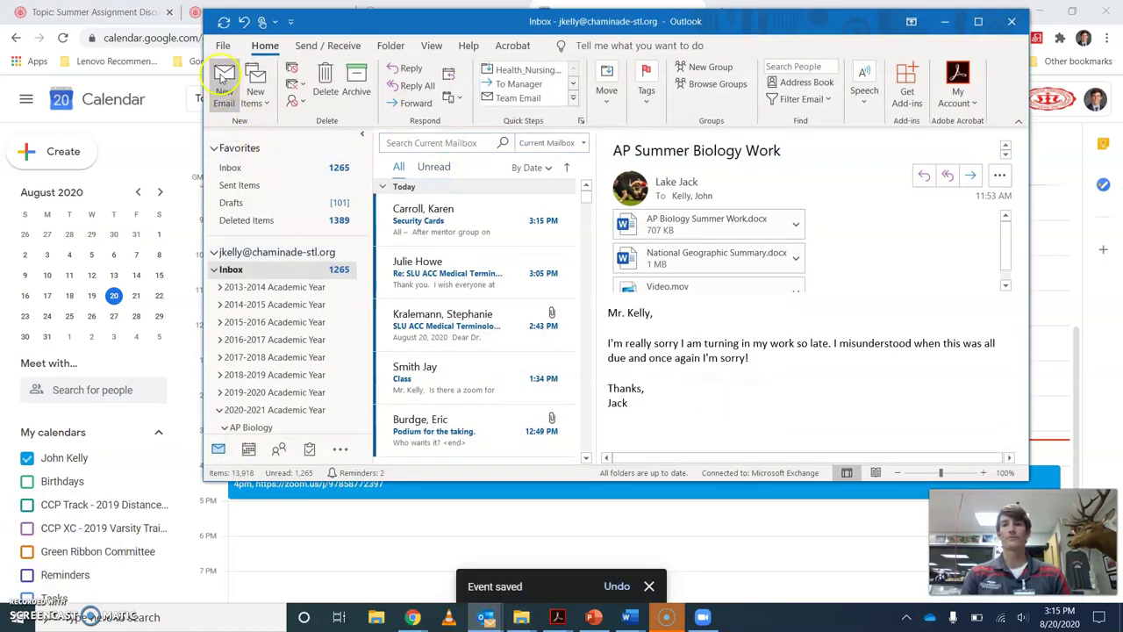
pyautogui.click(225, 83)
pyautogui.write('kel')
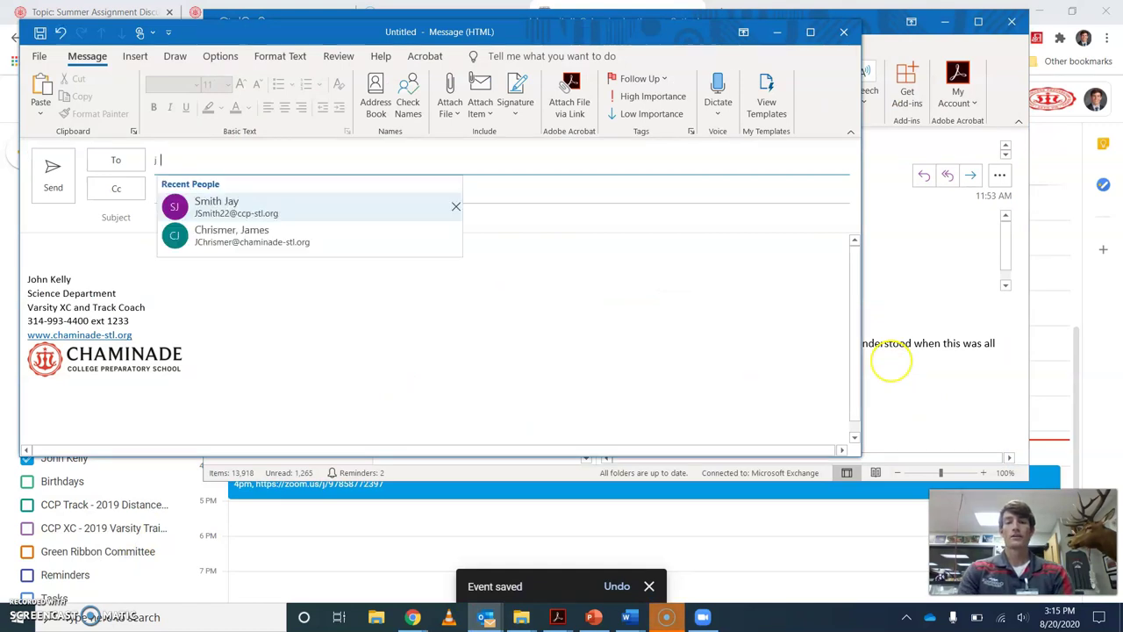
pyautogui.press('Return')
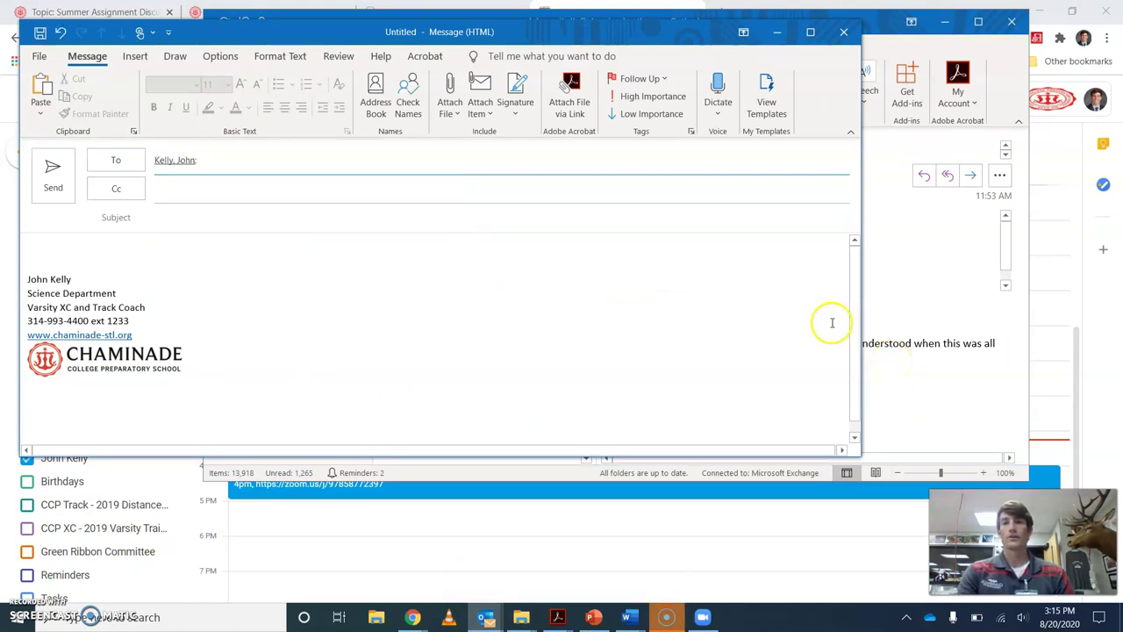
# Give the email the subject "Zoom Meeting for AP BIO"
pyautogui.click(378, 223)
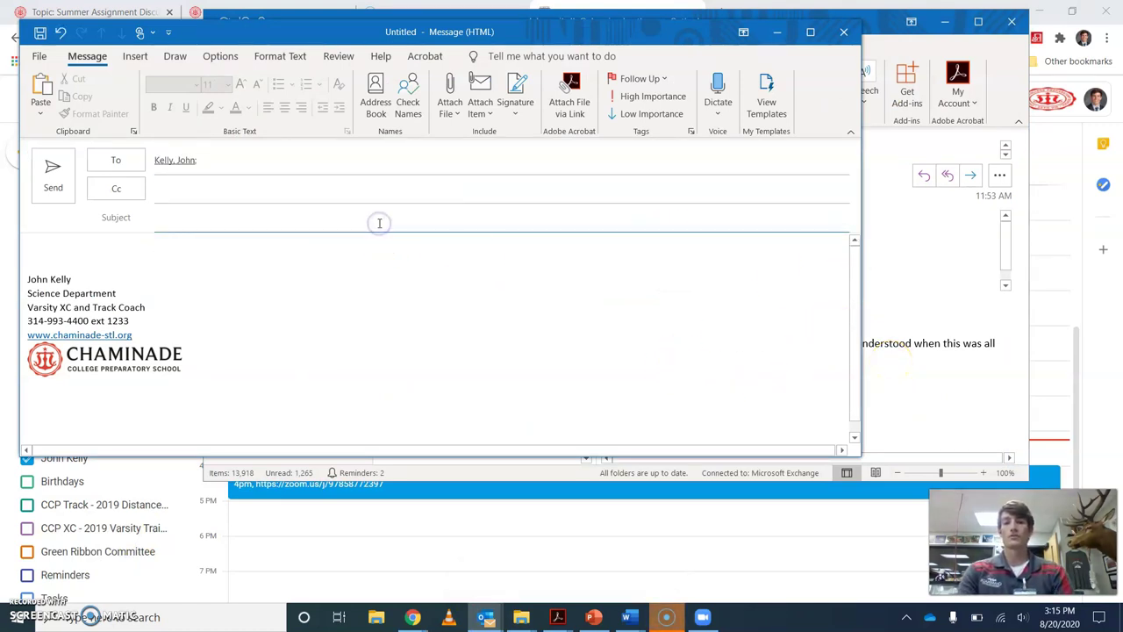
pyautogui.write('Zoom Meetin')
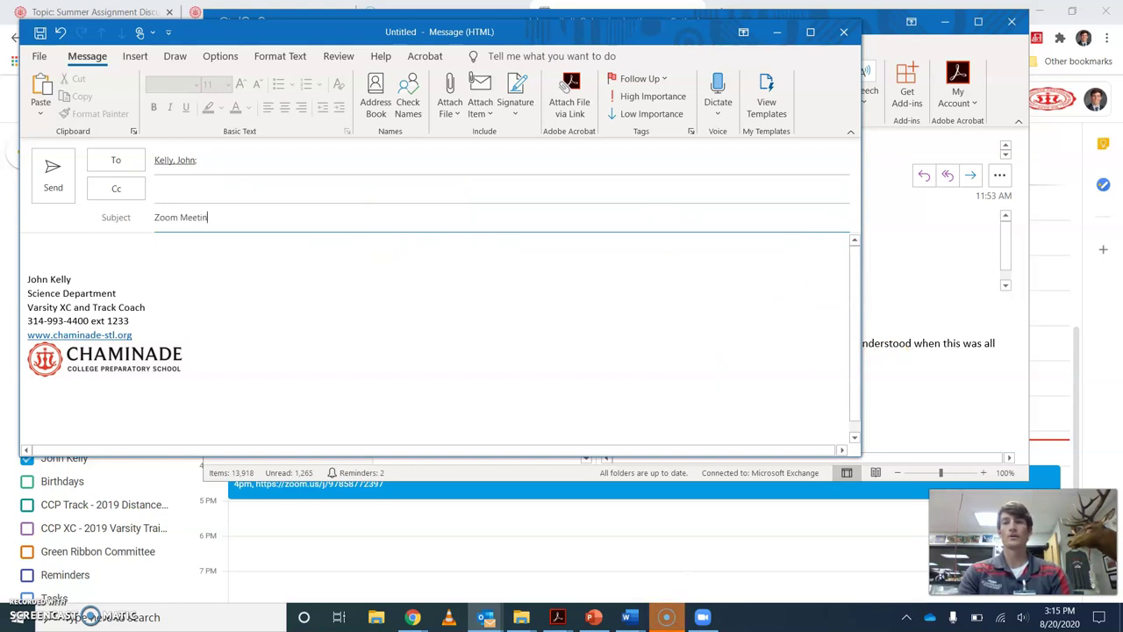
pyautogui.write('g for')
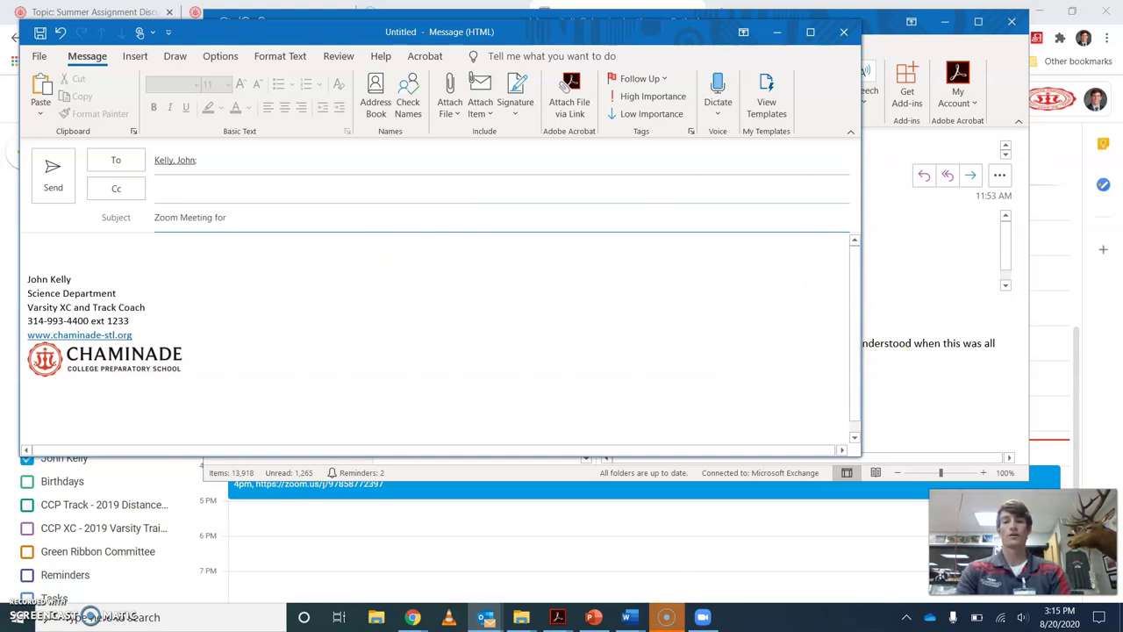
pyautogui.write(' AP BIO')
pyautogui.press('Tab')
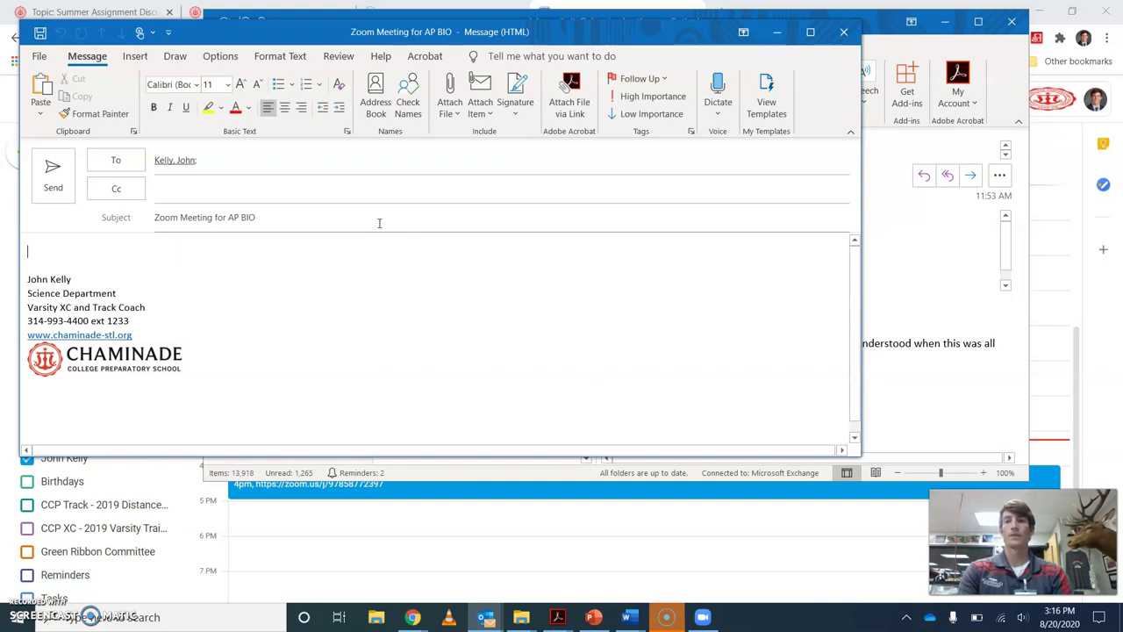
# Paste the Zoom link into the email body, add the line "4:00 PM on Thursday August 20th" and send the message
pyautogui.hotkey('ctrl', 'v')
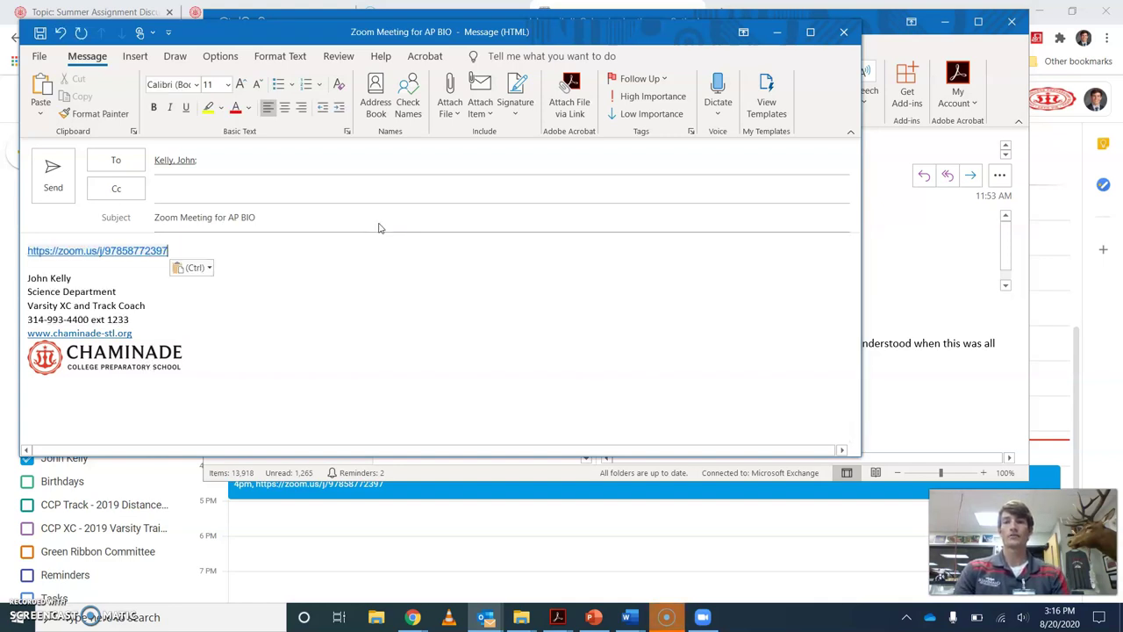
pyautogui.press('Return')
pyautogui.press('Return')
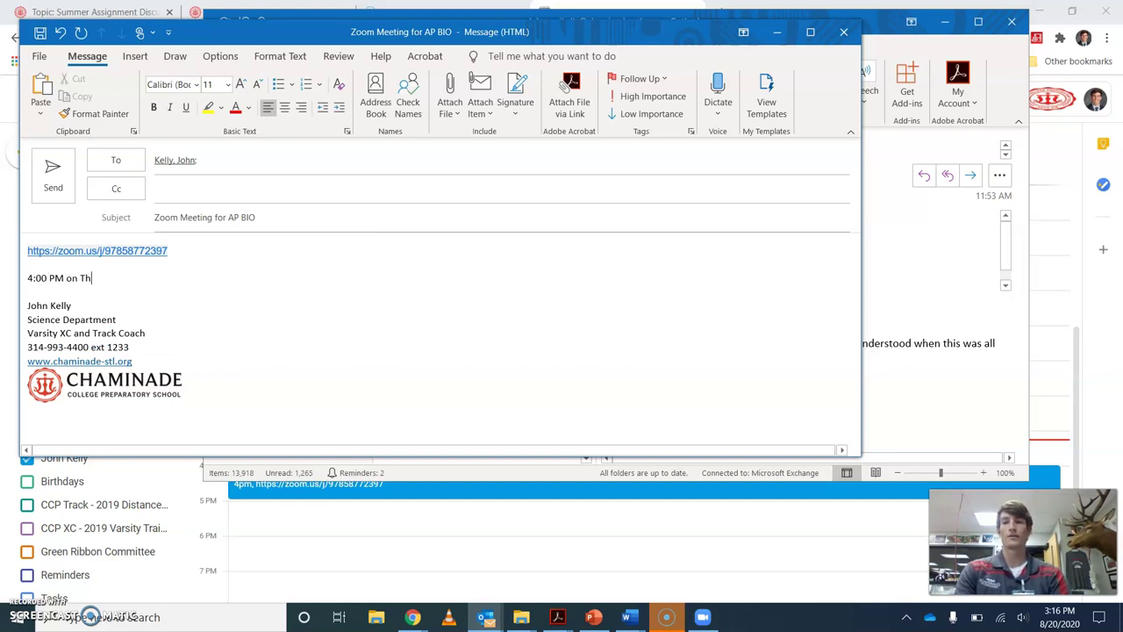
pyautogui.write('ursday August 20')
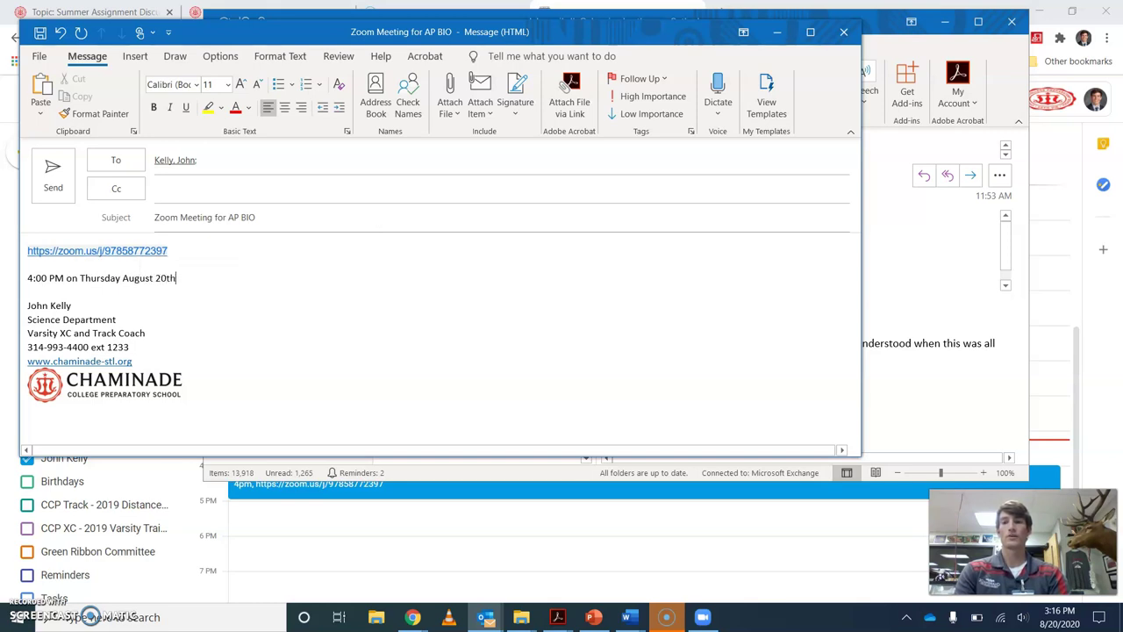
pyautogui.write('th')
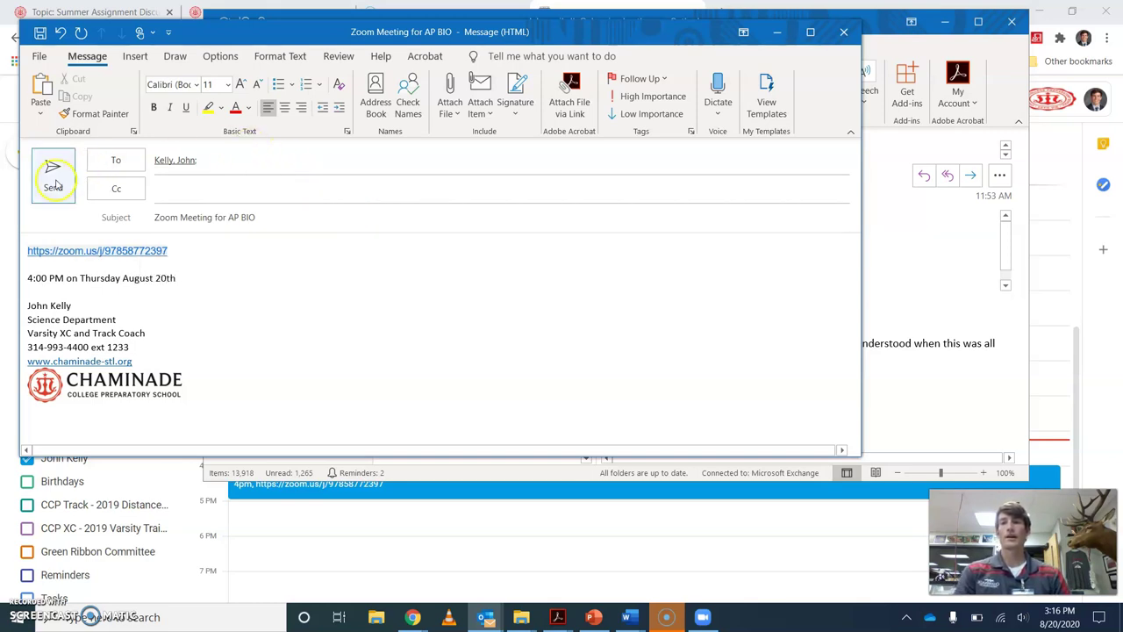
pyautogui.click(53, 176)
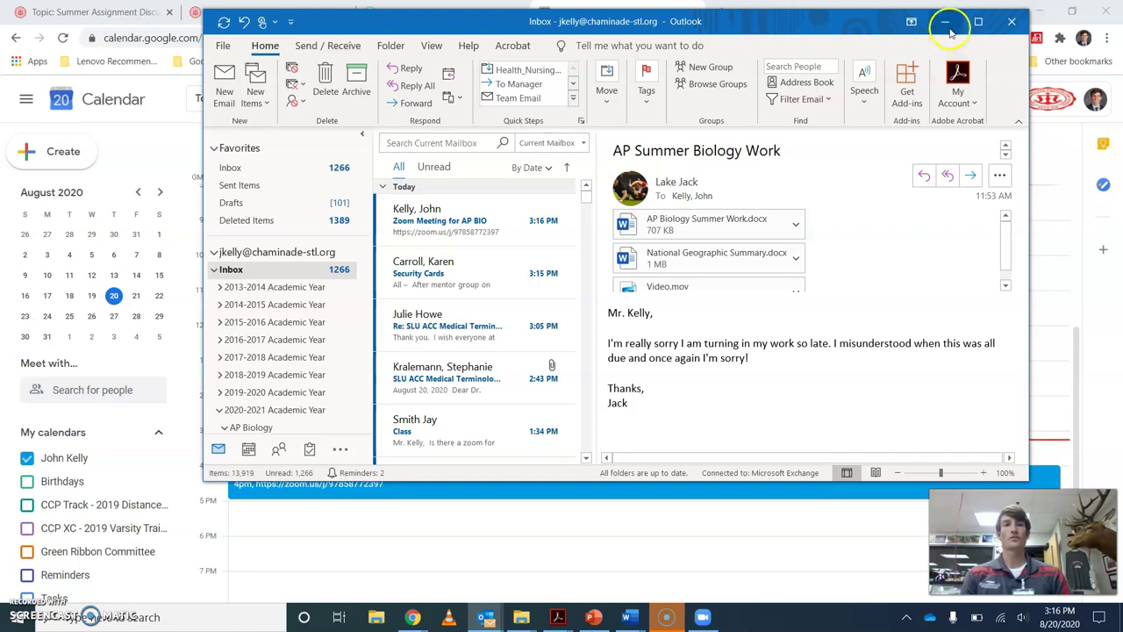
# Return to the Canvas Summer Assignment Discussion and paste the Zoom meeting link into a new reply
pyautogui.click(945, 21)
pyautogui.click(128, 14)
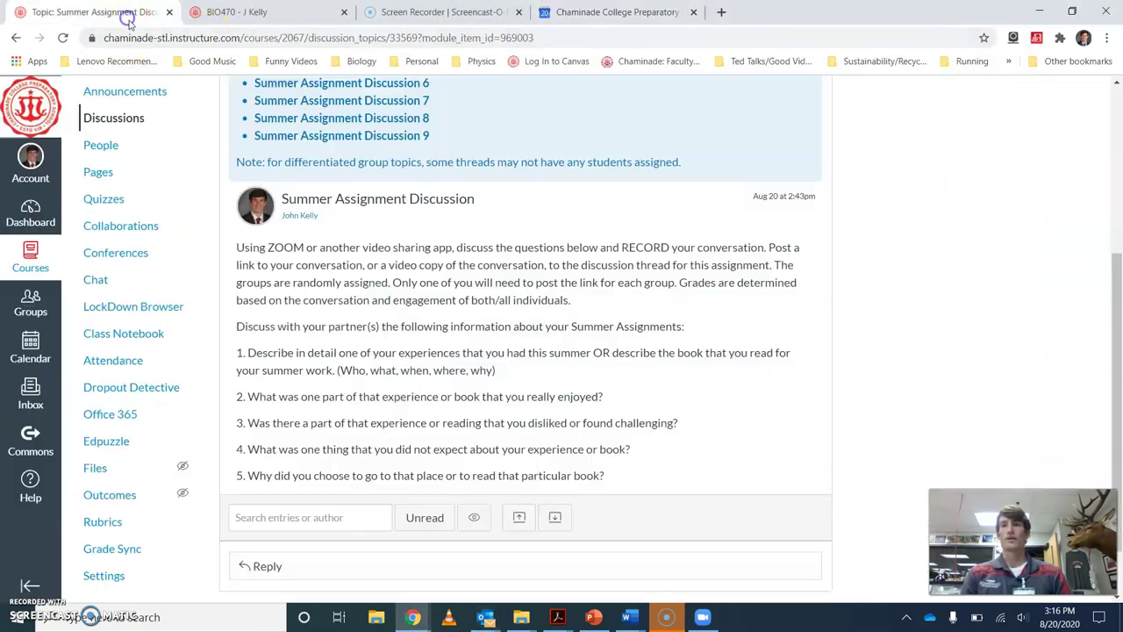
pyautogui.scroll(-1, 494, 323)
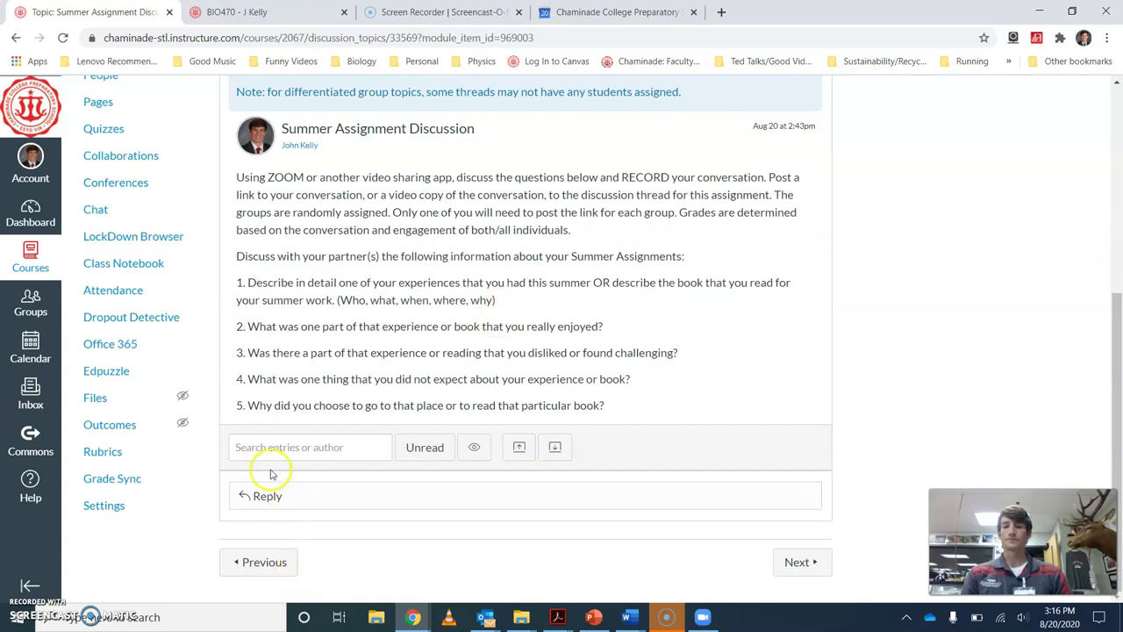
pyautogui.click(268, 497)
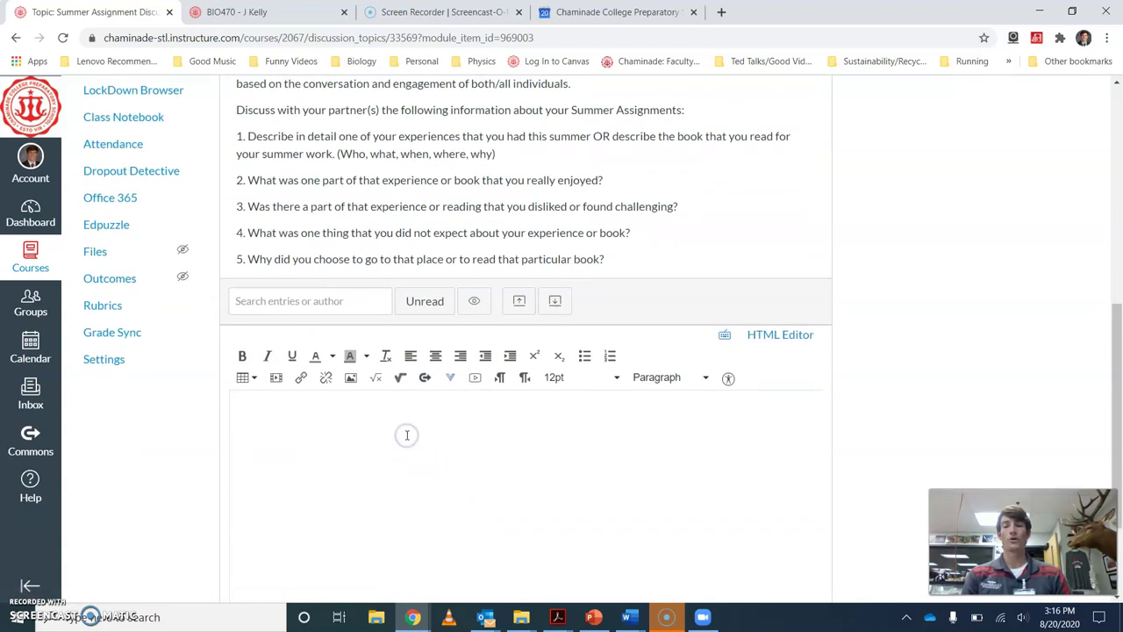
pyautogui.hotkey('ctrl', 'v')
pyautogui.click(344, 418)
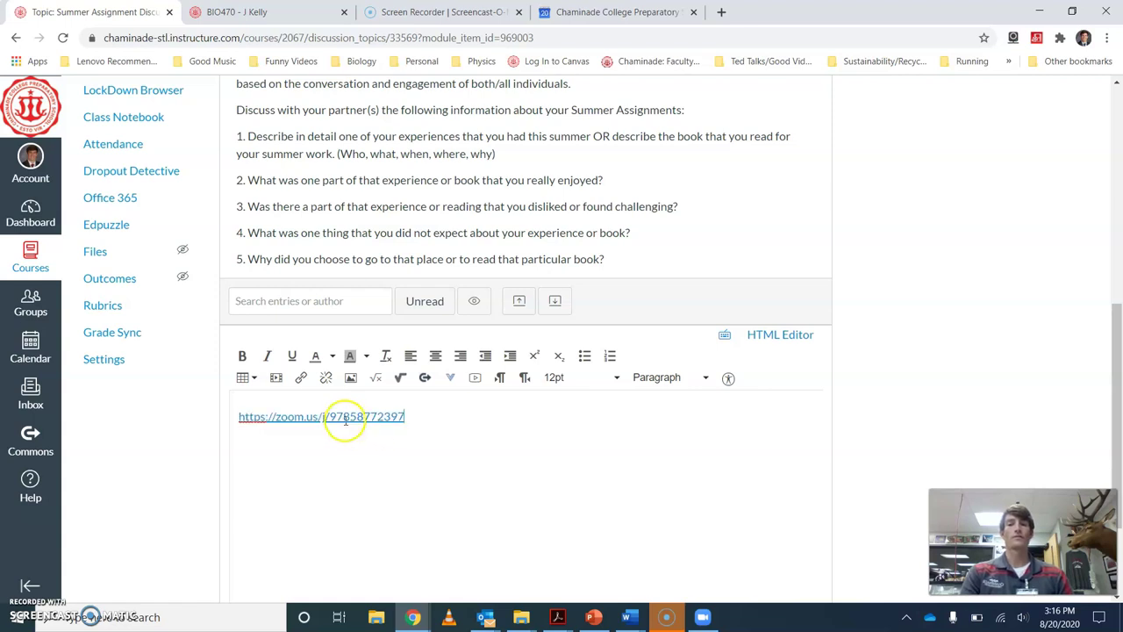
pyautogui.click(424, 417)
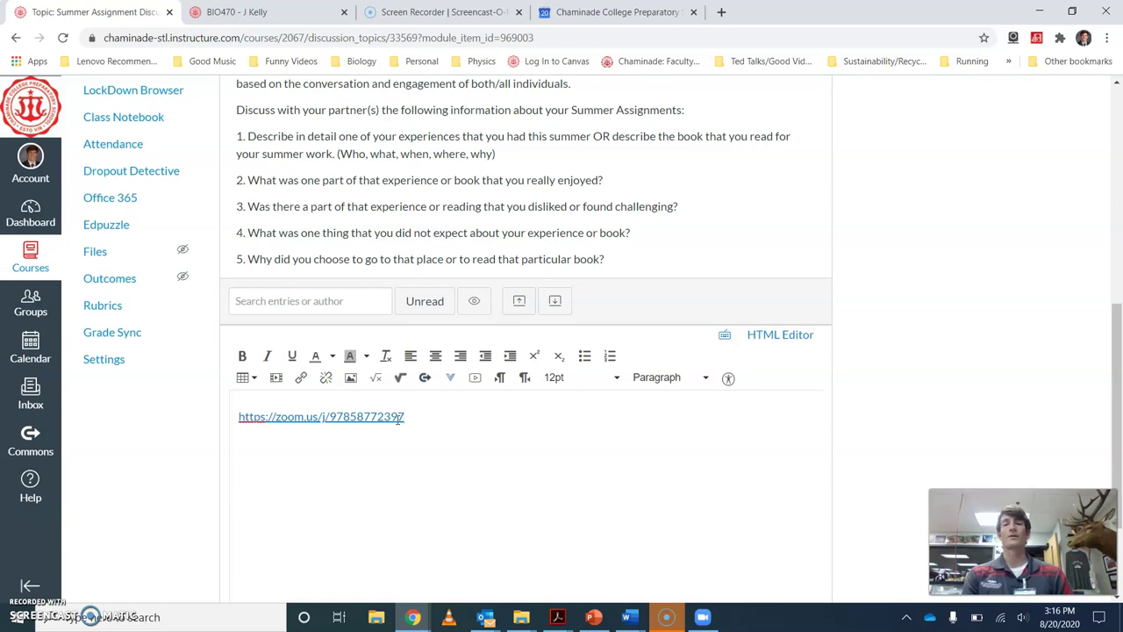
pyautogui.click(400, 417)
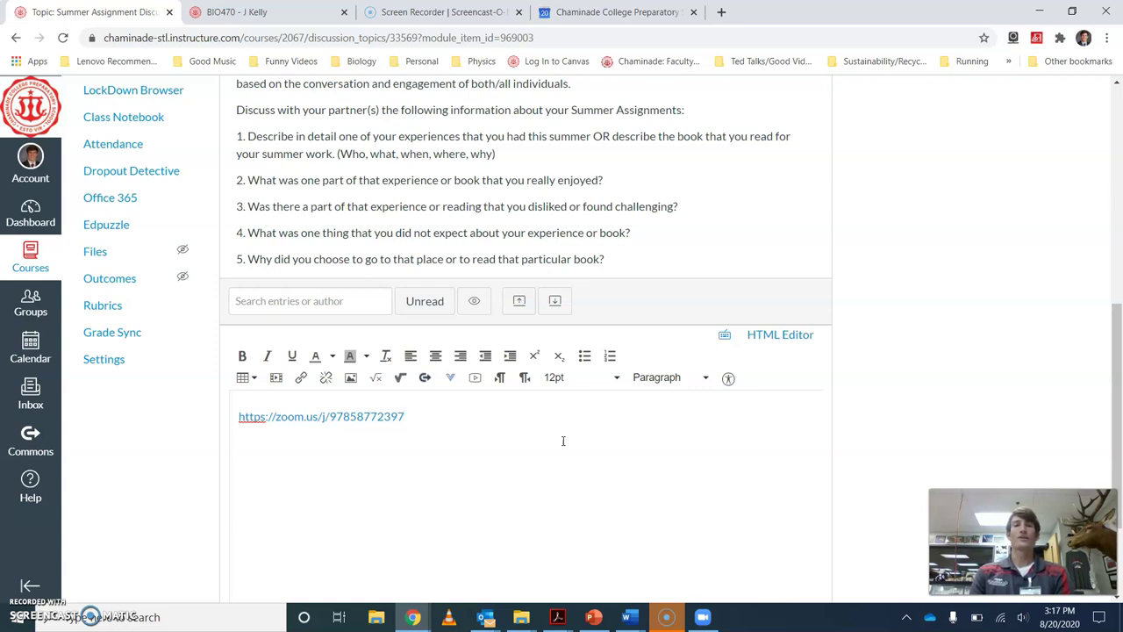
# Switch to Zoom, edit the scheduled Summer Assignment Meeting - Group 11 so it records automatically and locally, and save the meeting
pyautogui.click(703, 616)
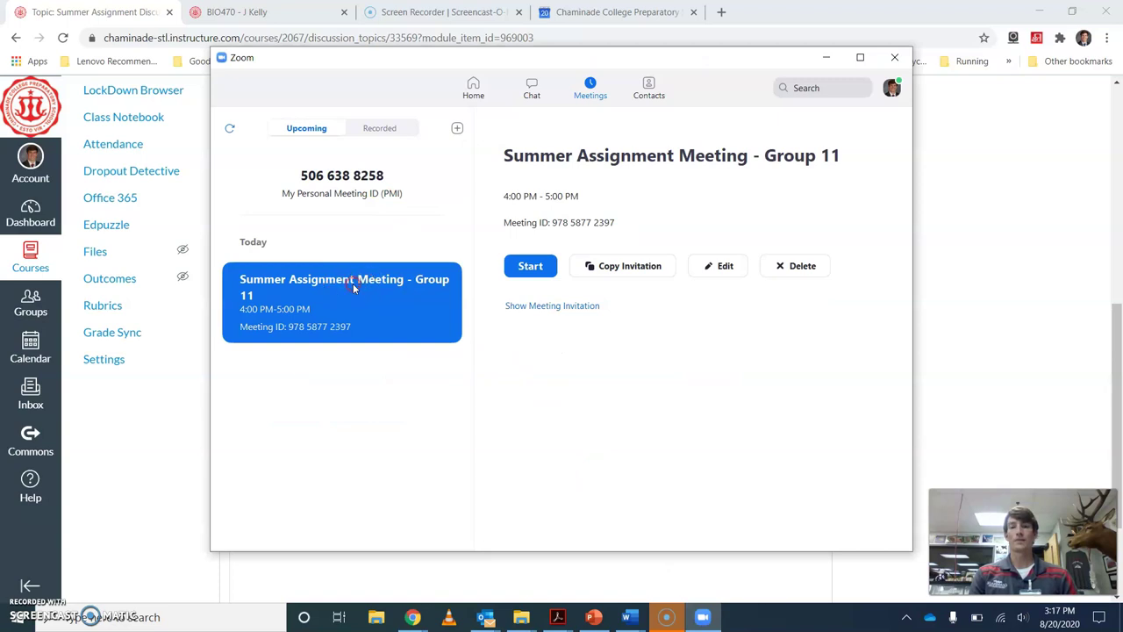
pyautogui.click(352, 311)
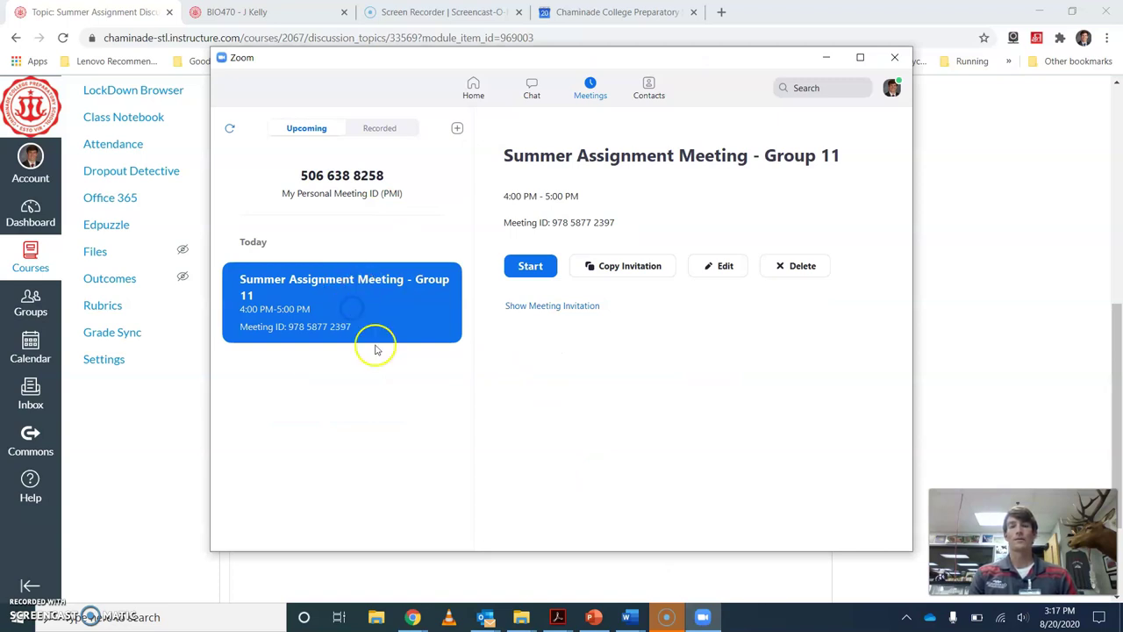
pyautogui.click(735, 270)
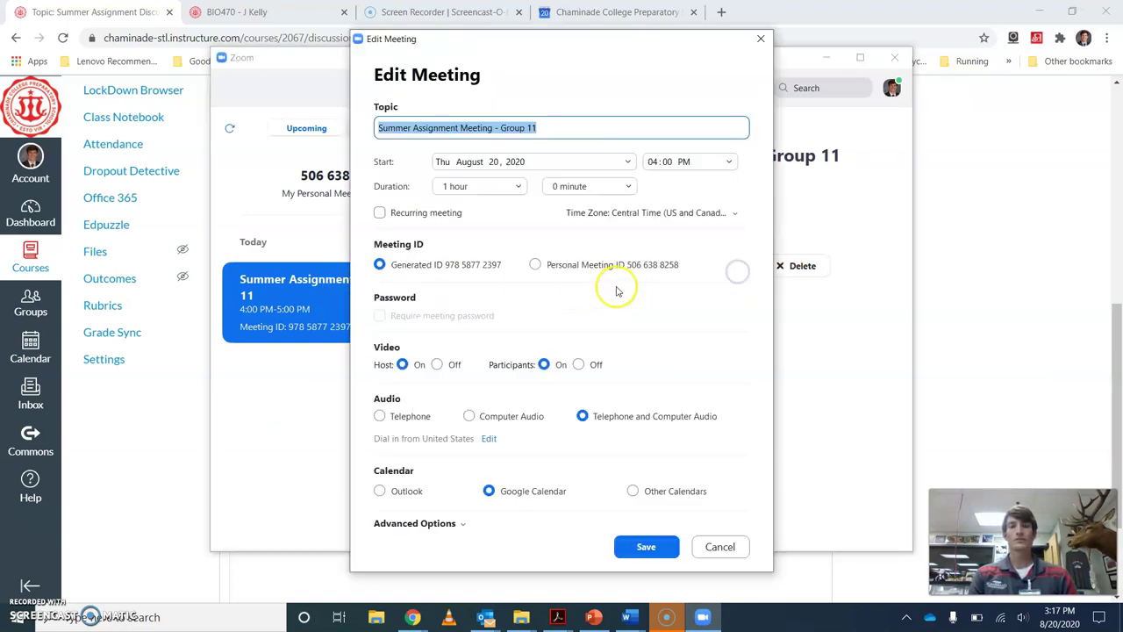
pyautogui.click(462, 526)
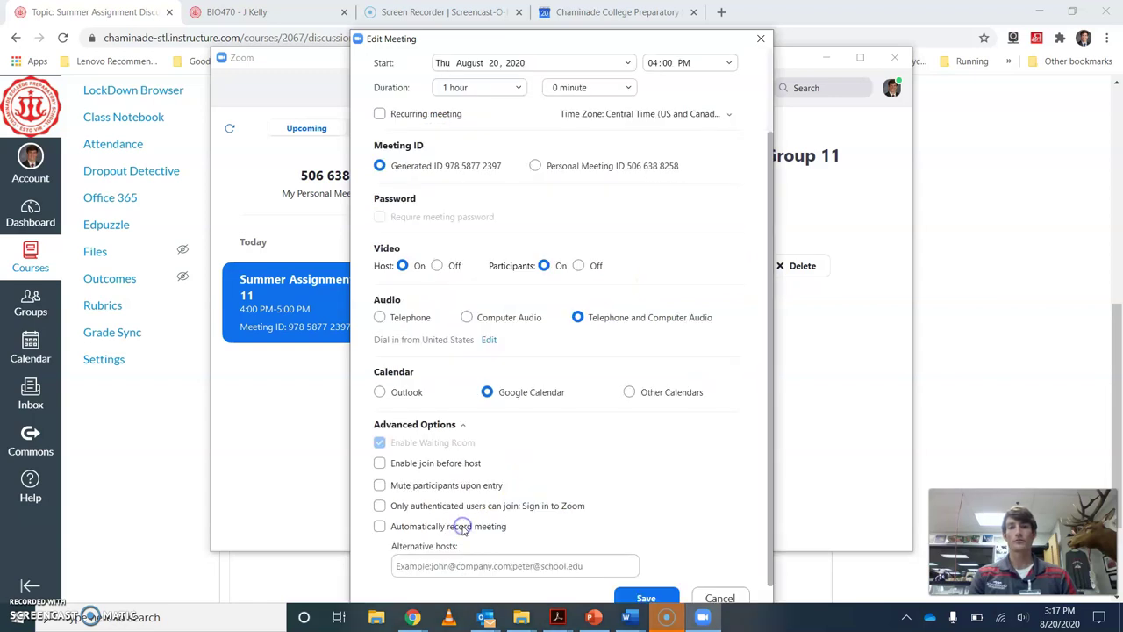
pyautogui.click(380, 527)
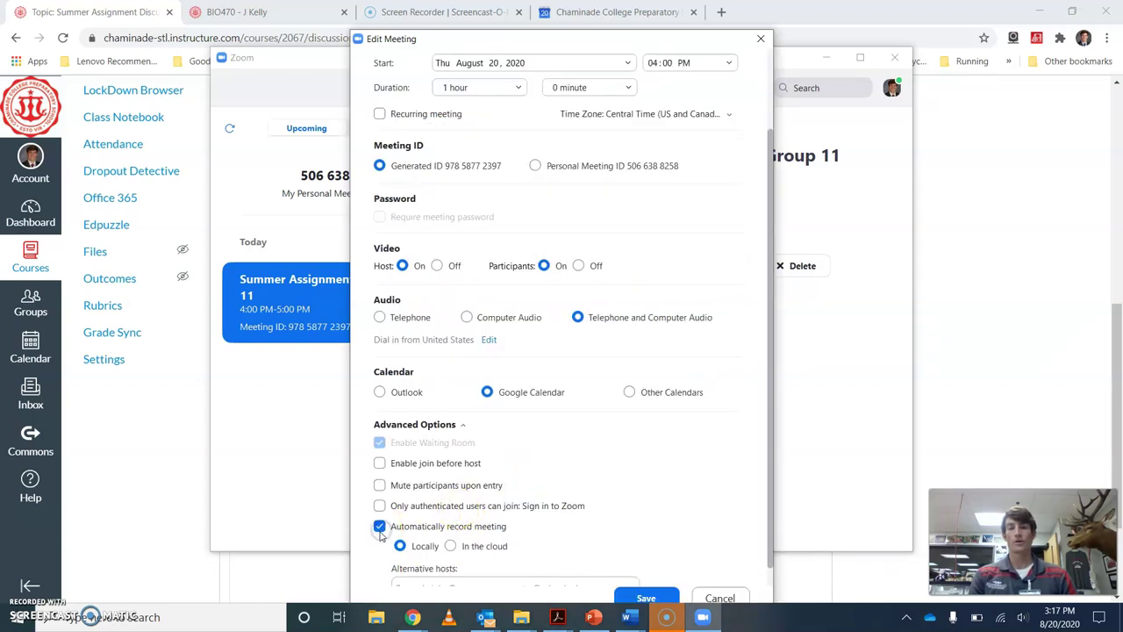
pyautogui.scroll(-1, 592, 532)
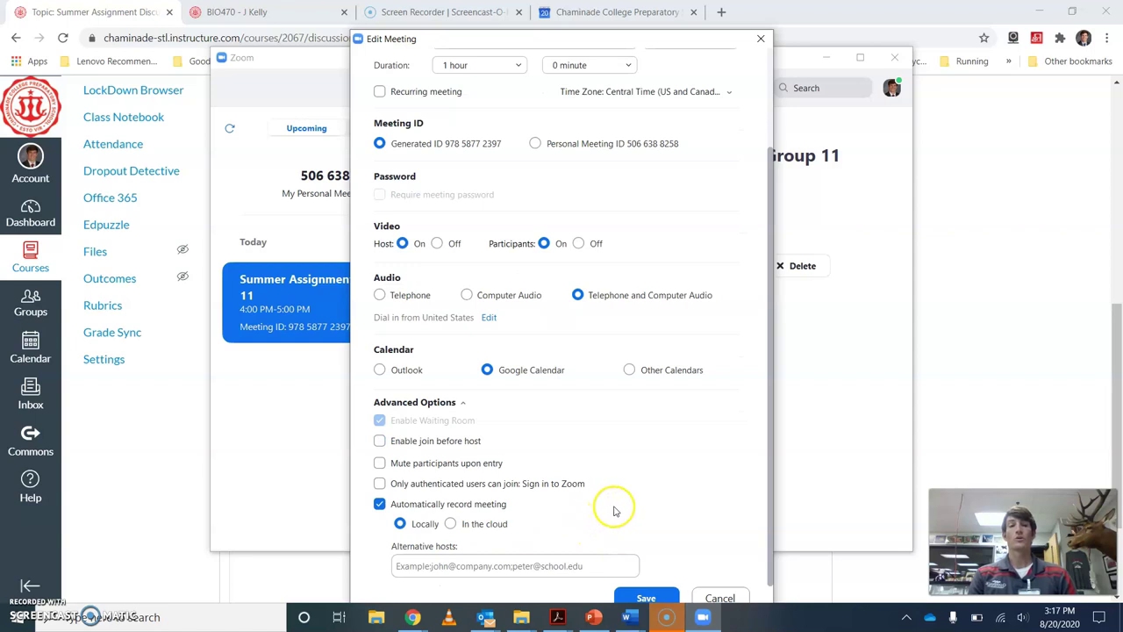
pyautogui.moveTo(617, 41); pyautogui.dragTo(624, 36)
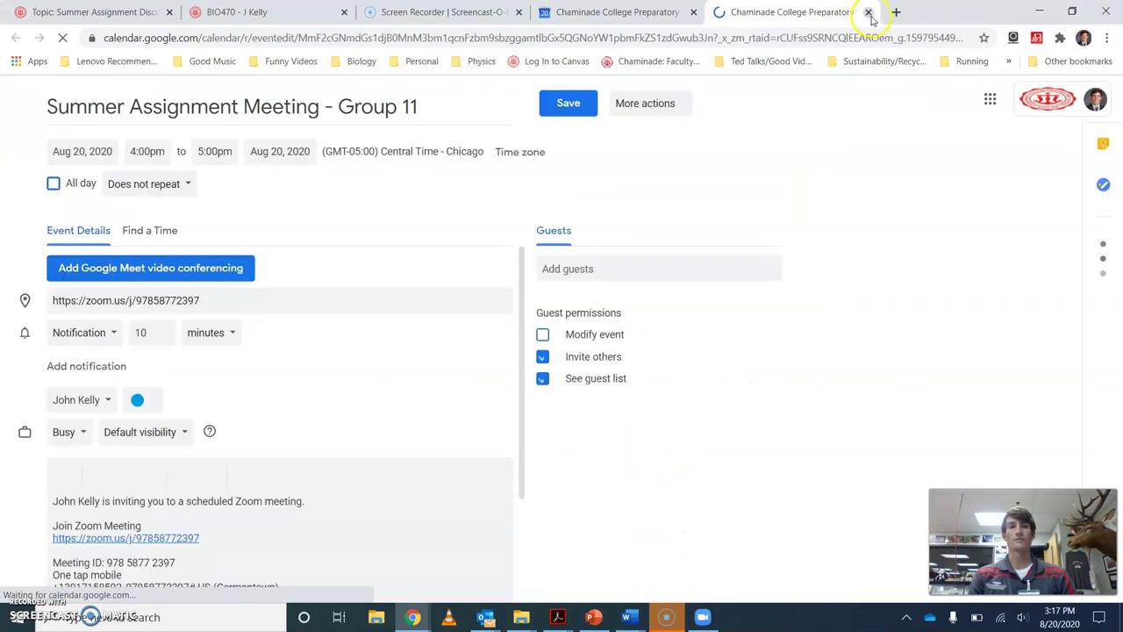
# Close the new calendar event page without saving it, and close the Google Calendar day view as well
pyautogui.click(868, 11)
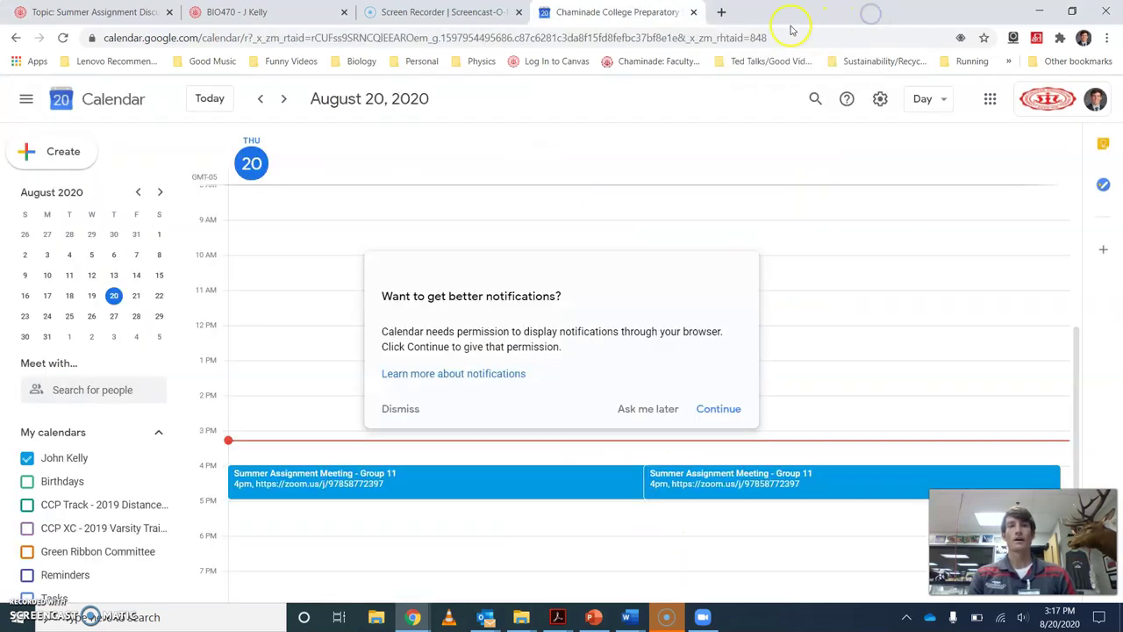
pyautogui.click(693, 11)
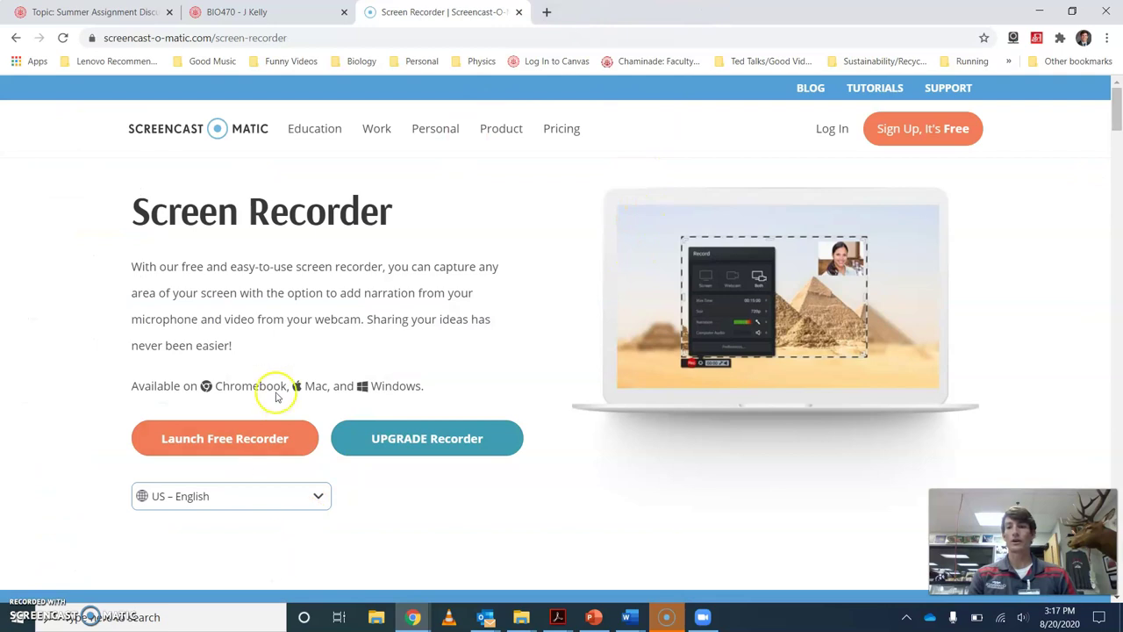